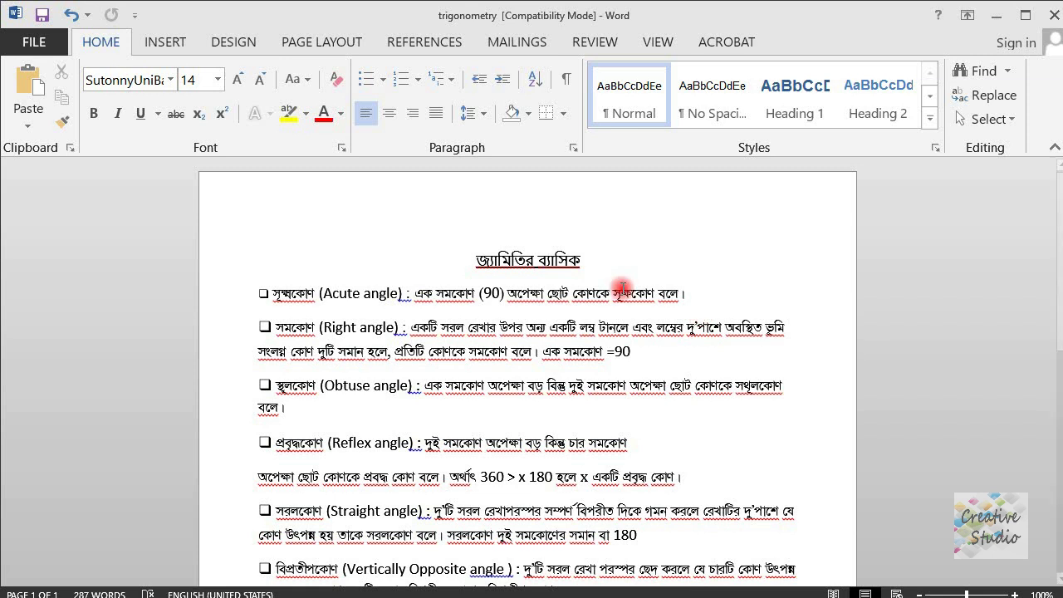
- Look through the geometry document from its title to the last triangle definition
scroll(586, 301, down, 5)
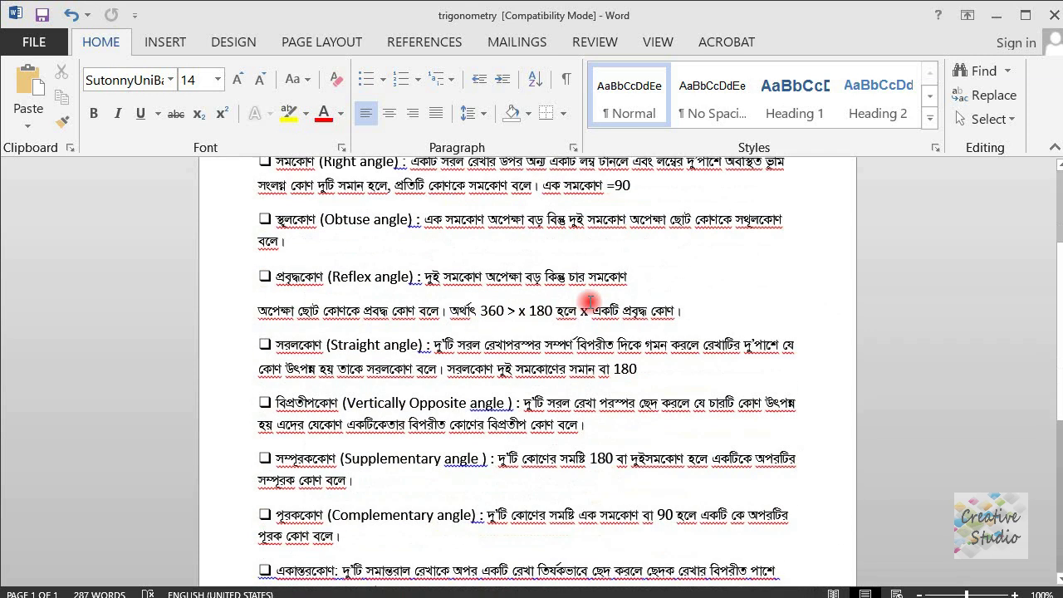
scroll(590, 301, down, 3)
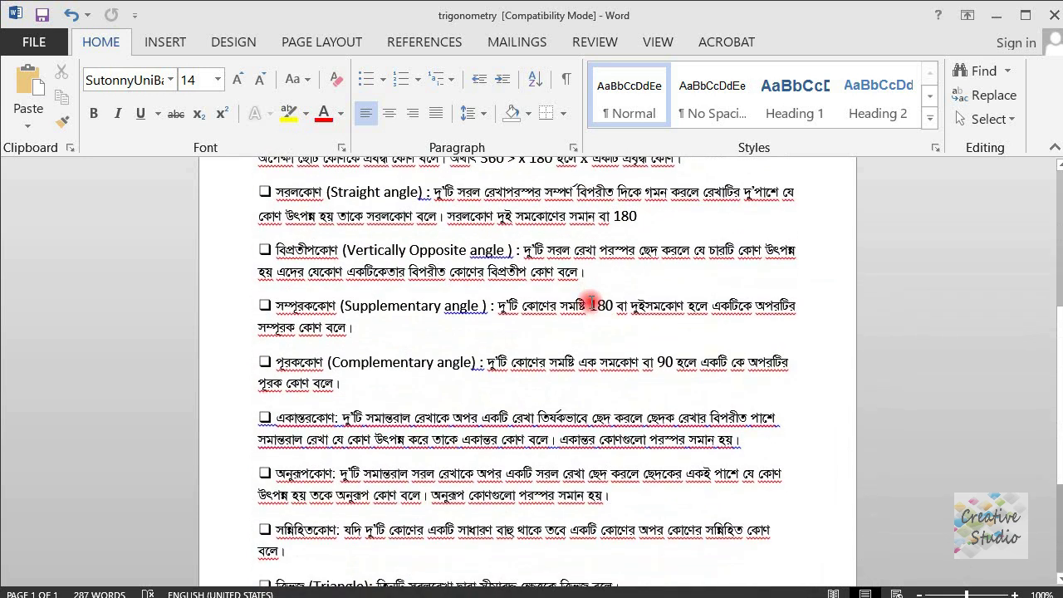
scroll(590, 300, down, 3)
scroll(590, 300, up, 9)
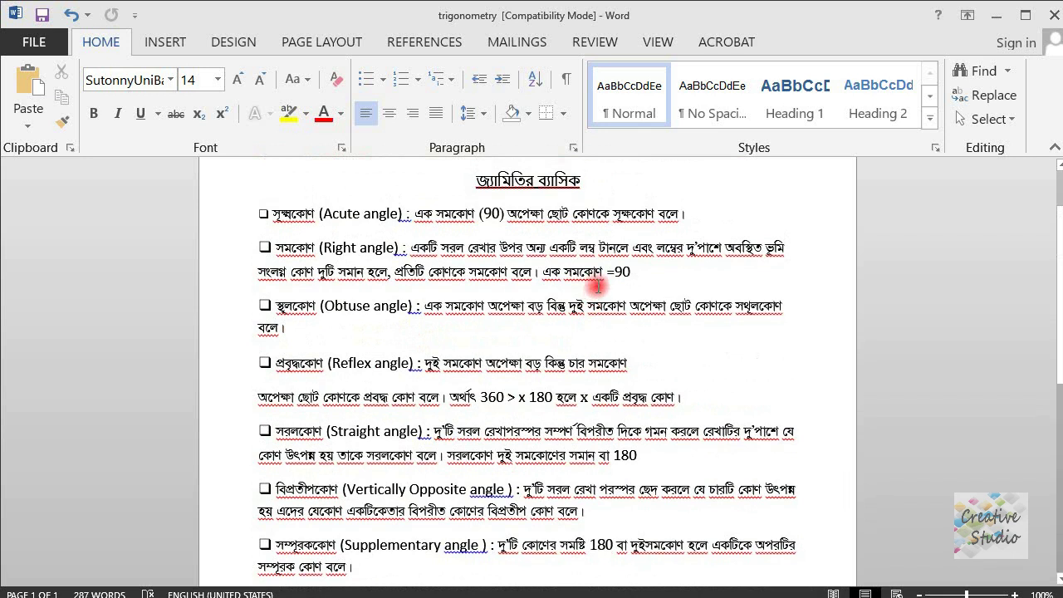
scroll(470, 305, down, 4)
scroll(470, 305, down, 6)
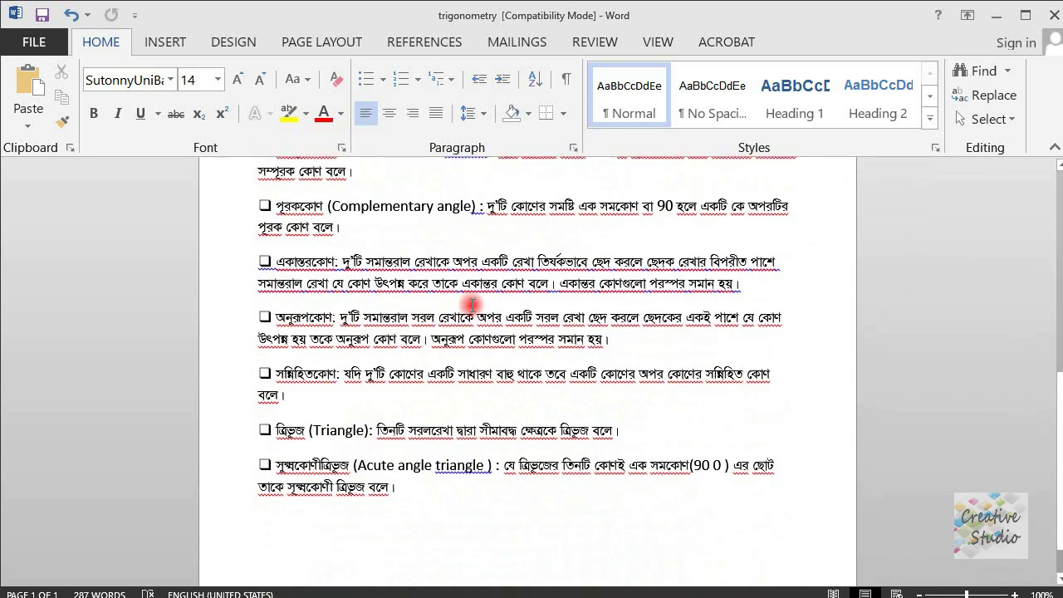
scroll(470, 305, up, 5)
scroll(470, 305, up, 5)
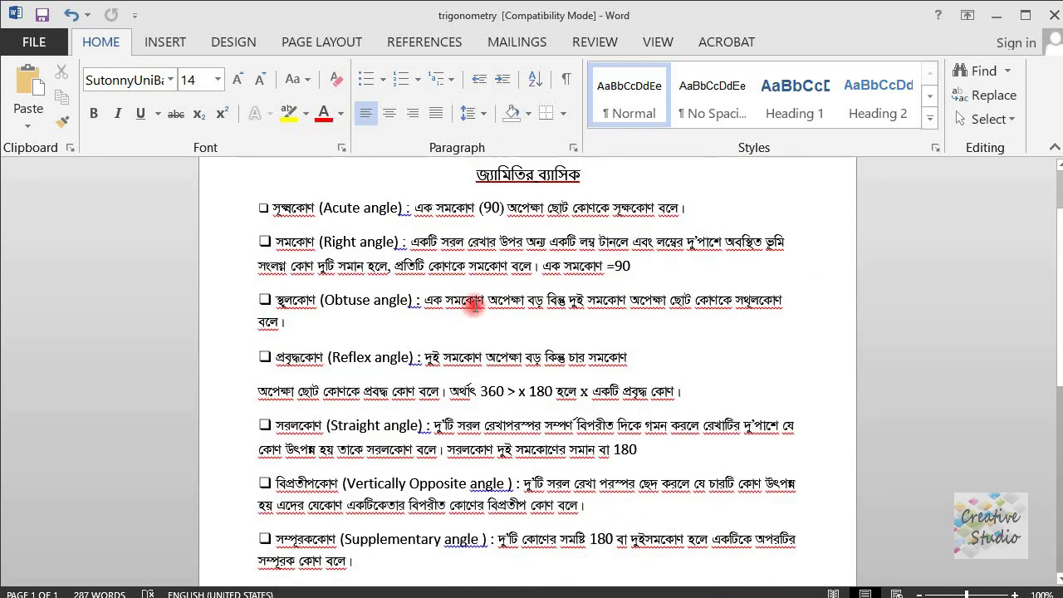
scroll(470, 305, down, 5)
scroll(473, 304, down, 6)
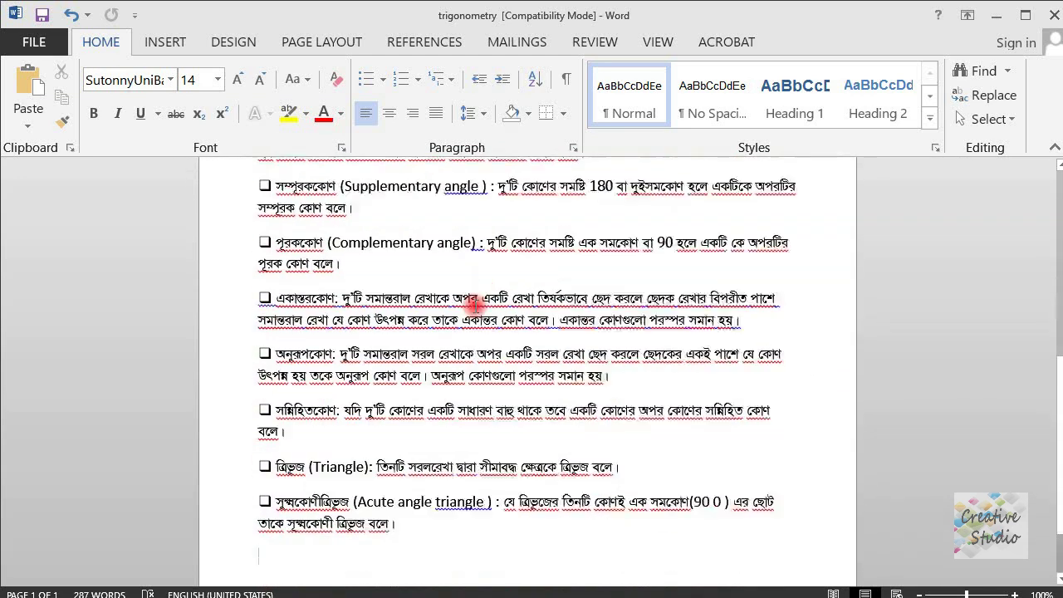
scroll(475, 305, up, 10)
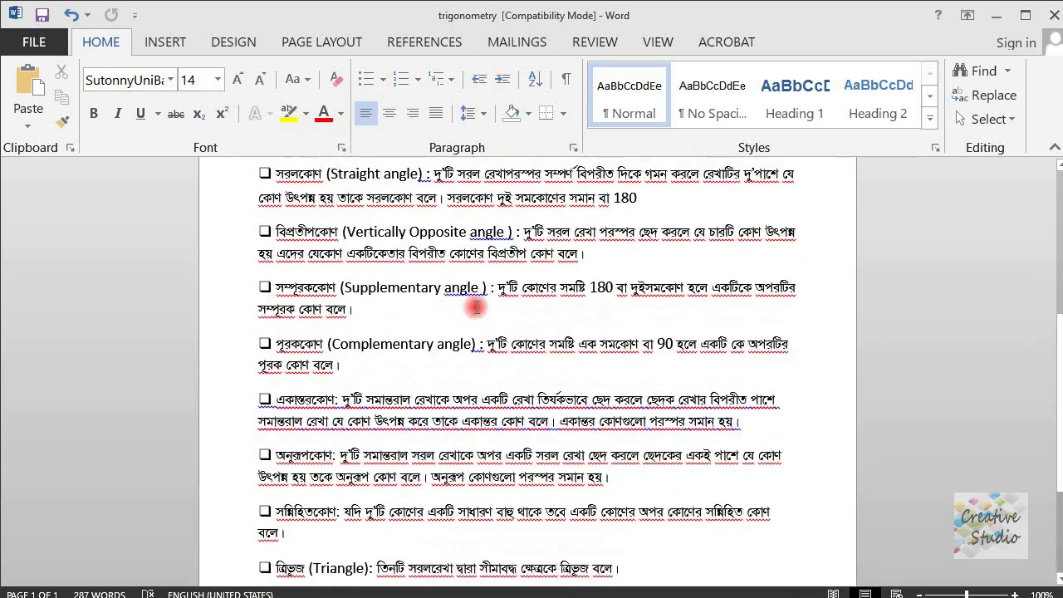
scroll(480, 316, up, 2)
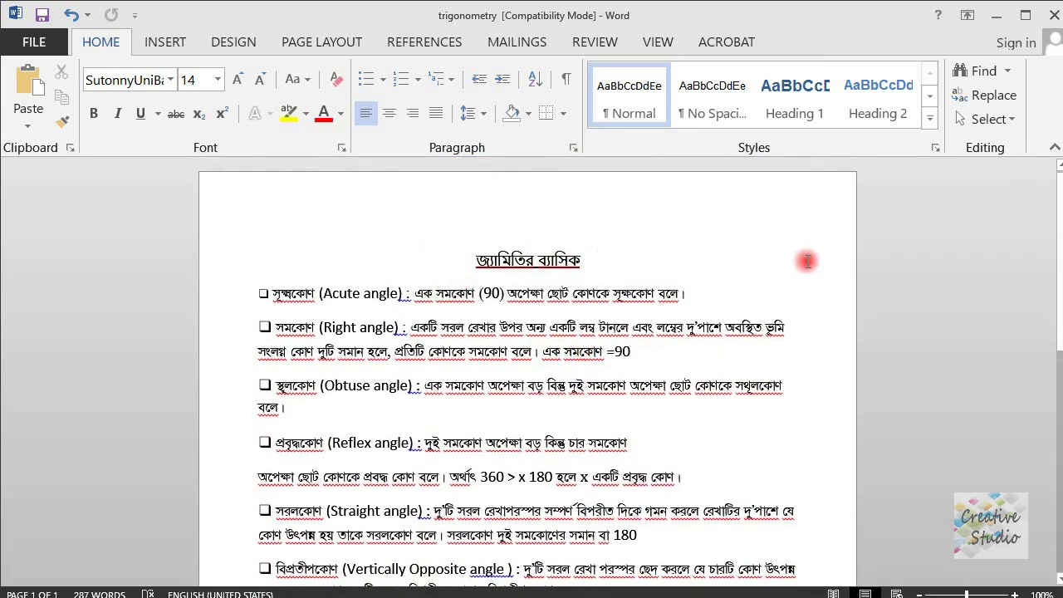
scroll(807, 261, down, 10)
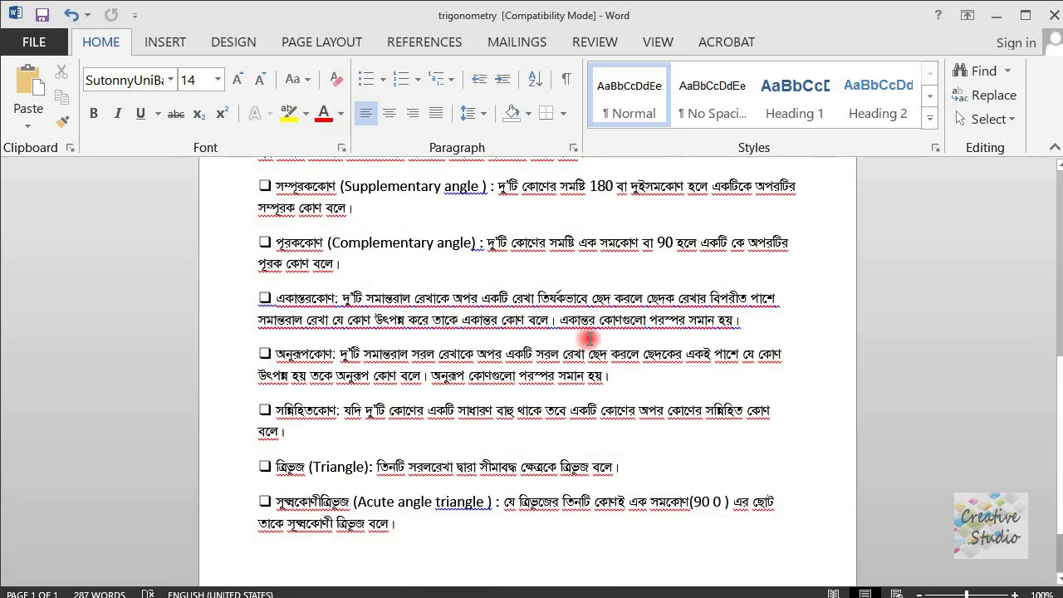
scroll(587, 337, up, 1)
scroll(587, 335, up, 9)
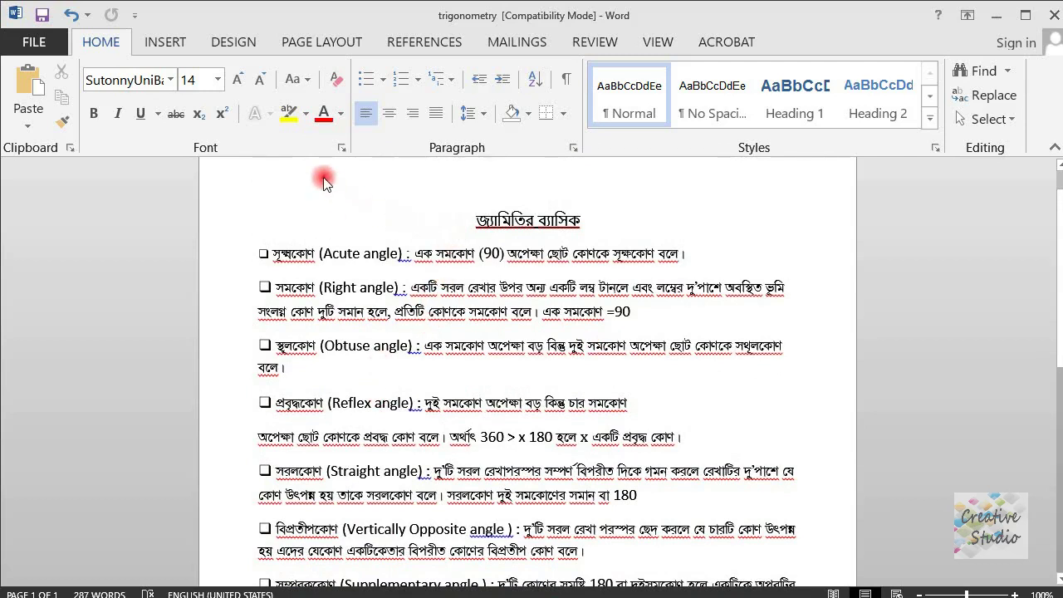
- Add the preset diagonal DO NOT COPY watermark to the document and check it across the page
click(175, 39)
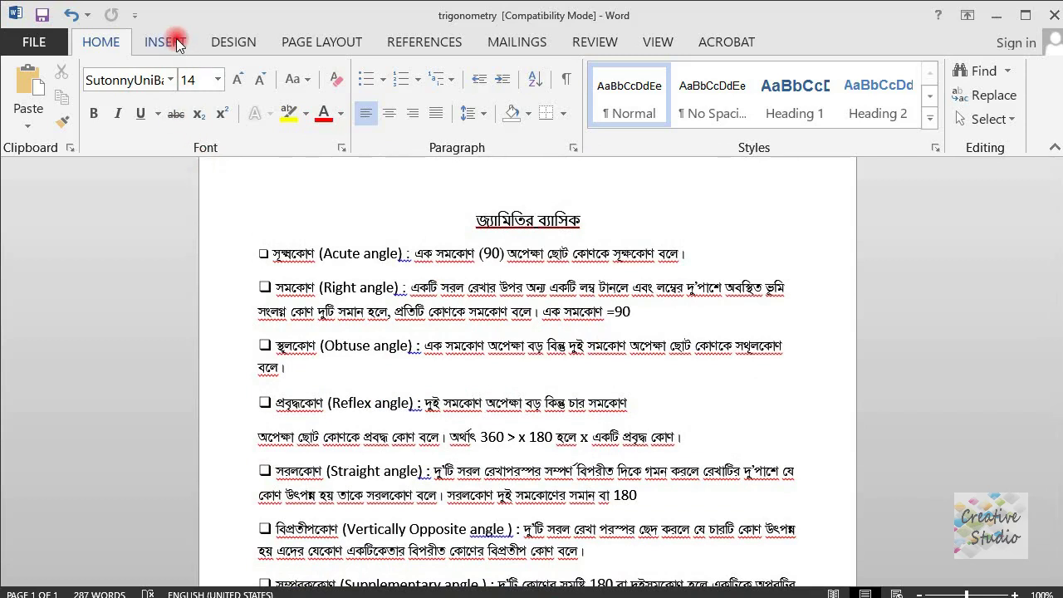
click(229, 45)
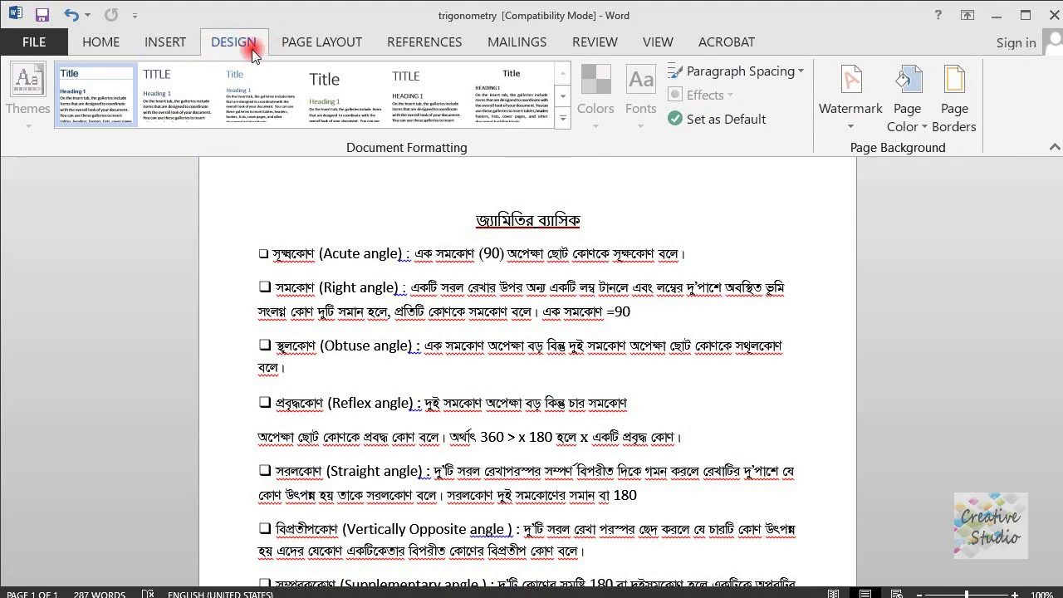
click(854, 127)
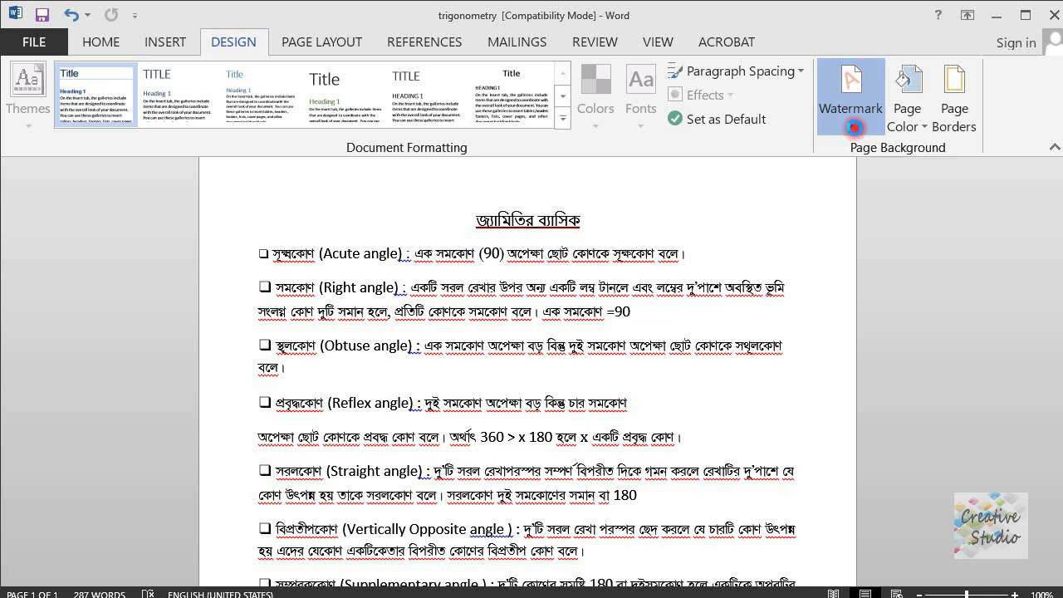
click(853, 127)
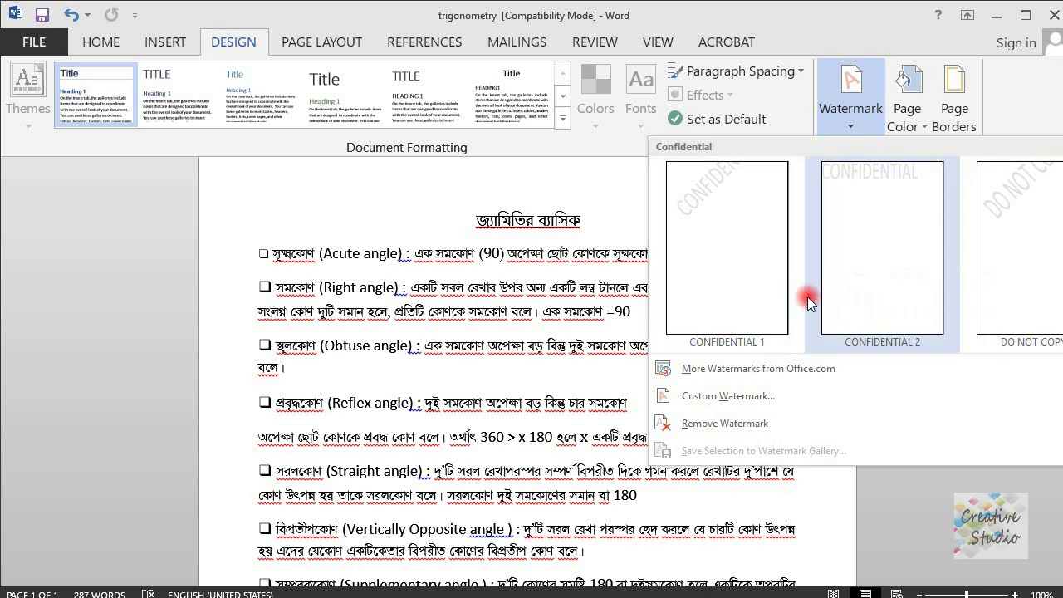
click(985, 281)
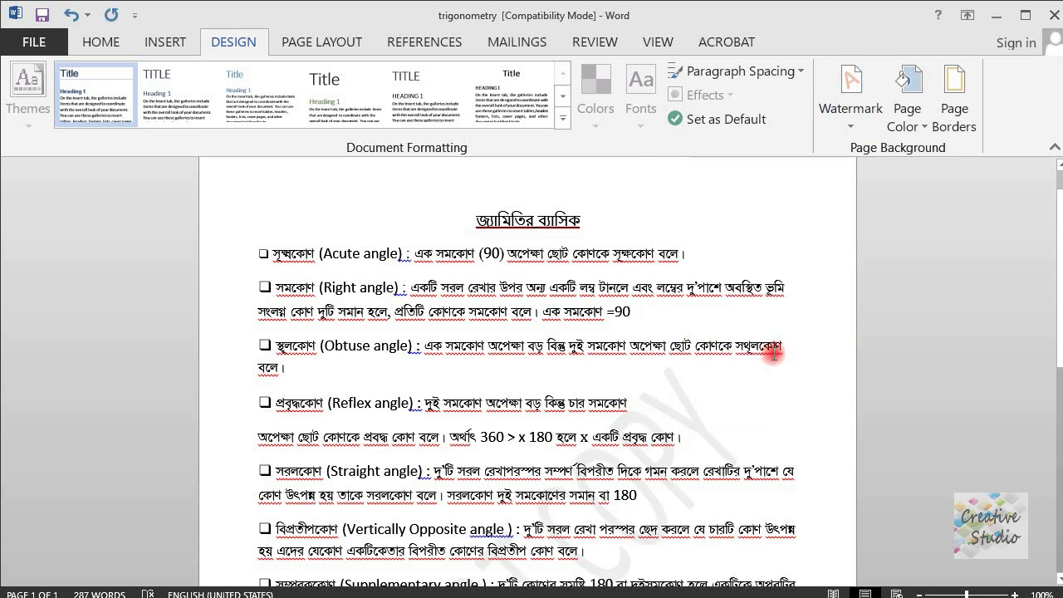
scroll(747, 358, down, 6)
scroll(706, 359, down, 2)
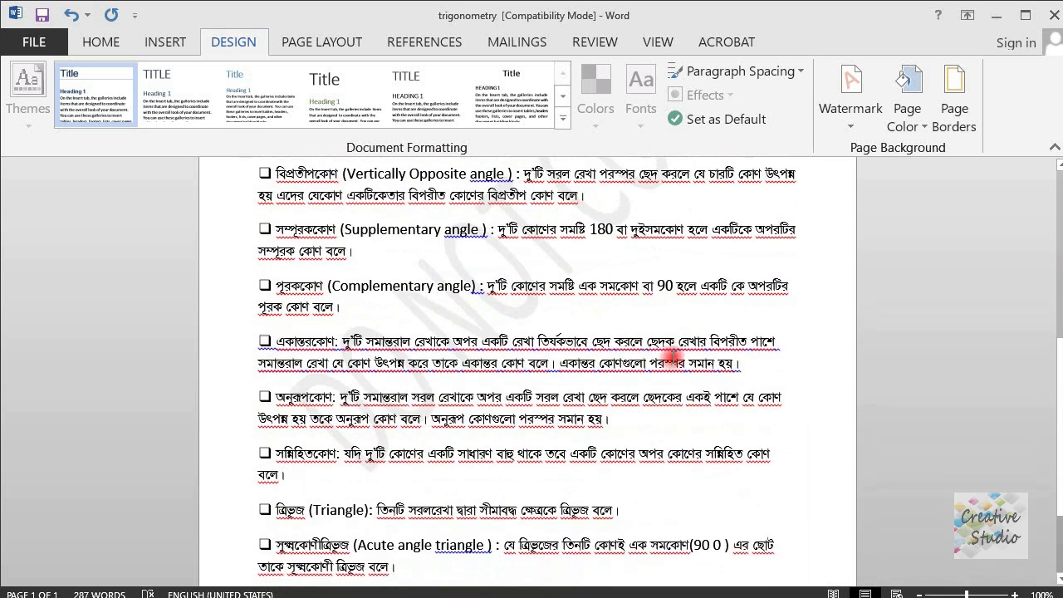
scroll(448, 357, down, 3)
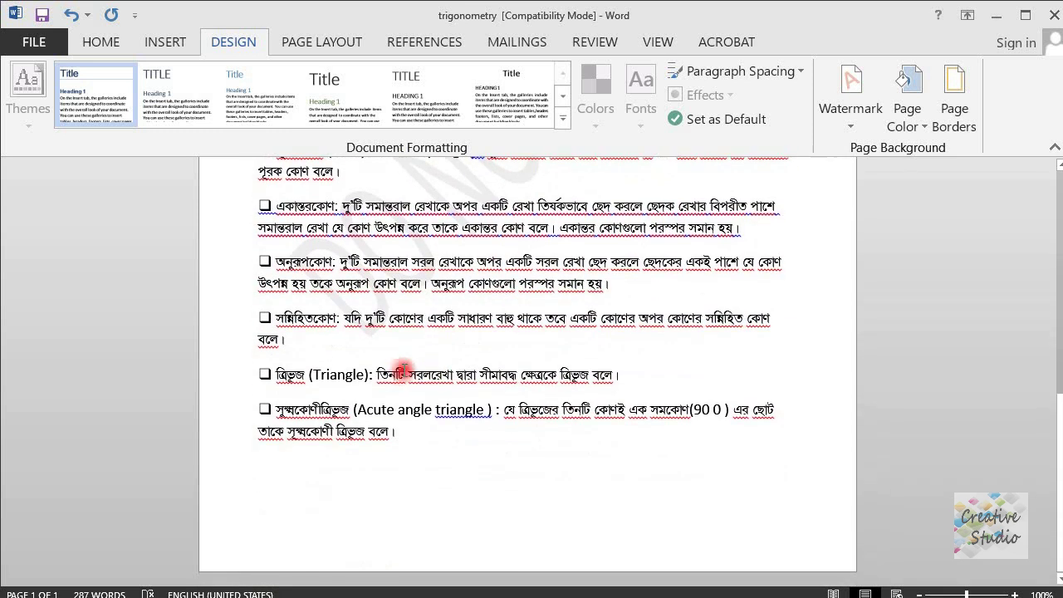
scroll(357, 372, up, 2)
scroll(540, 267, up, 3)
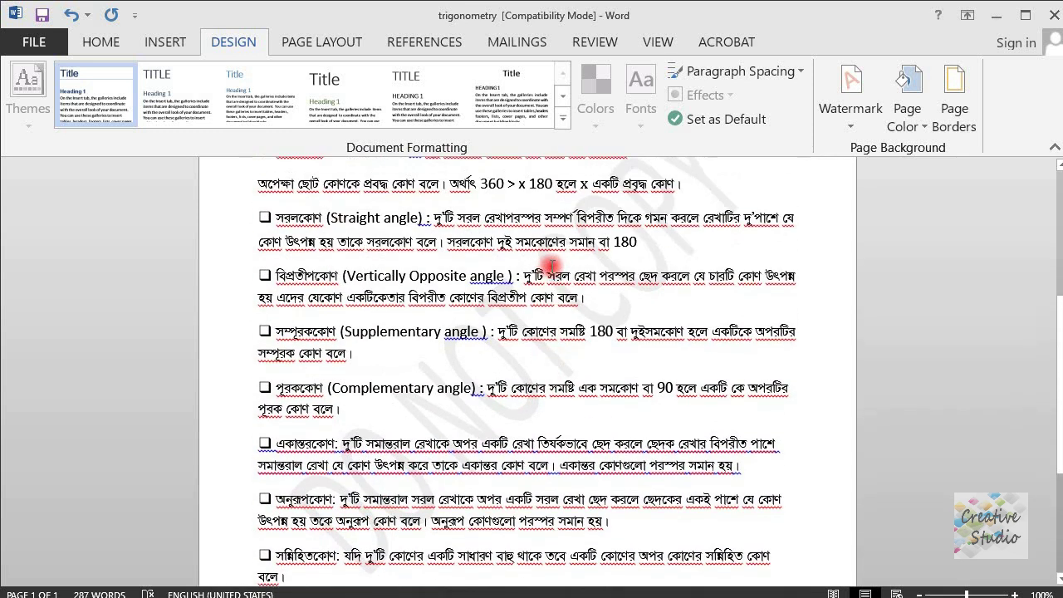
scroll(552, 265, up, 2)
- Open the custom watermark settings and switch the watermark type to picture and back to text
click(843, 129)
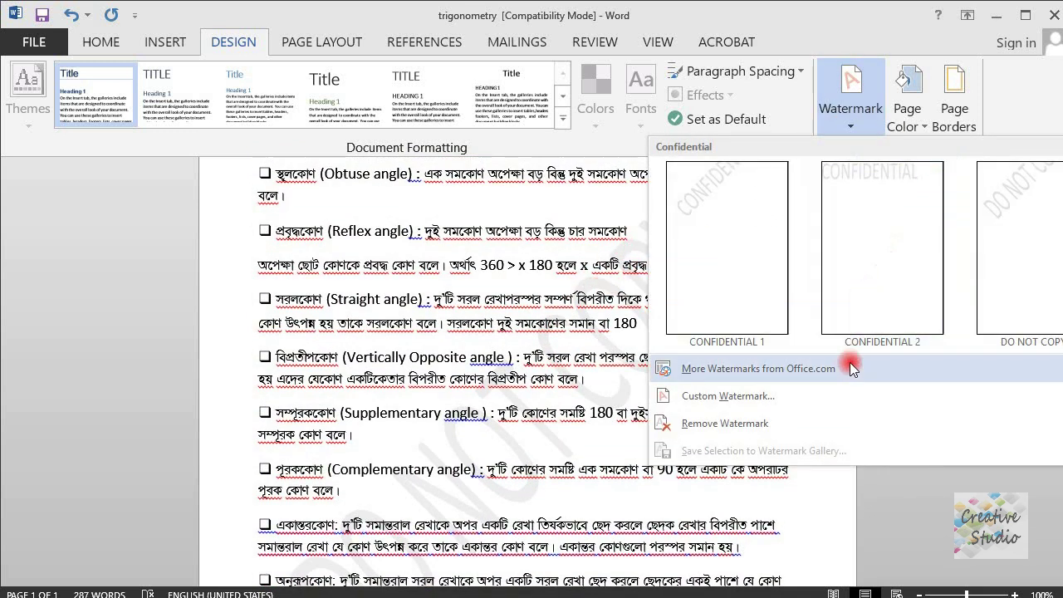
mouse_move(852, 367)
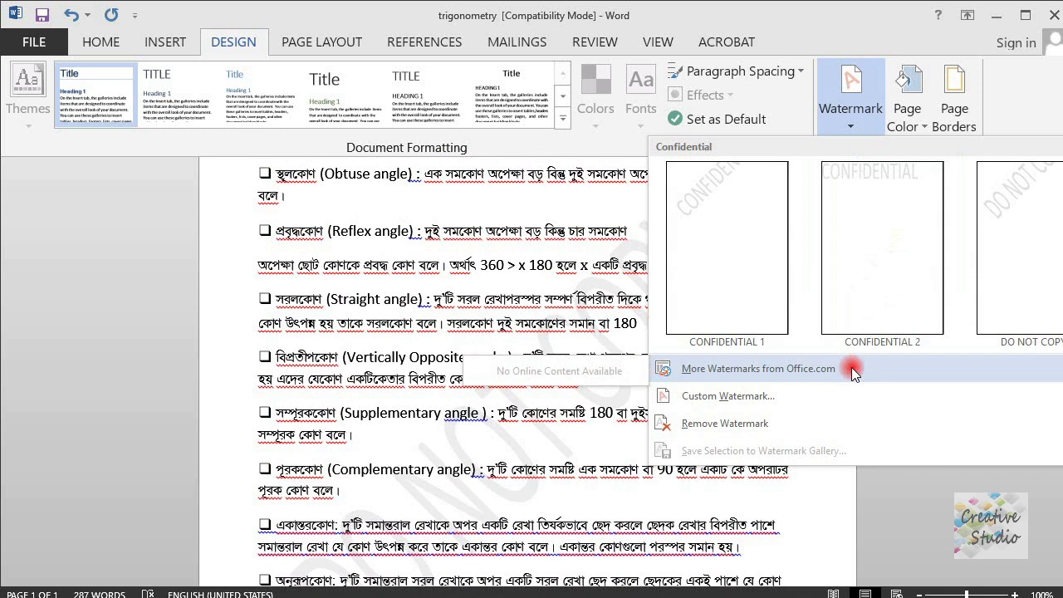
click(730, 397)
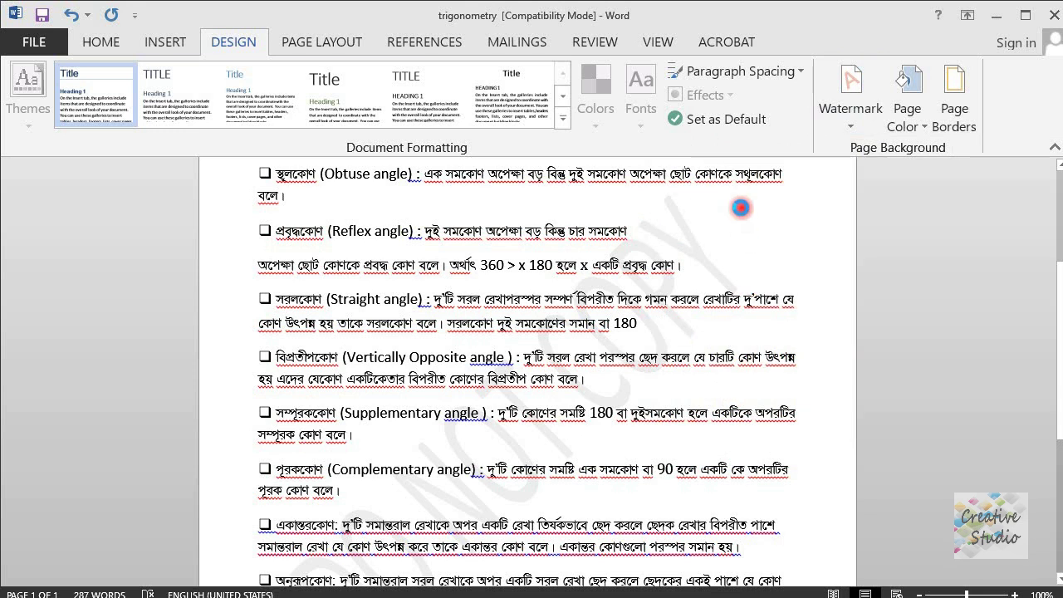
drag(543, 148, 597, 149)
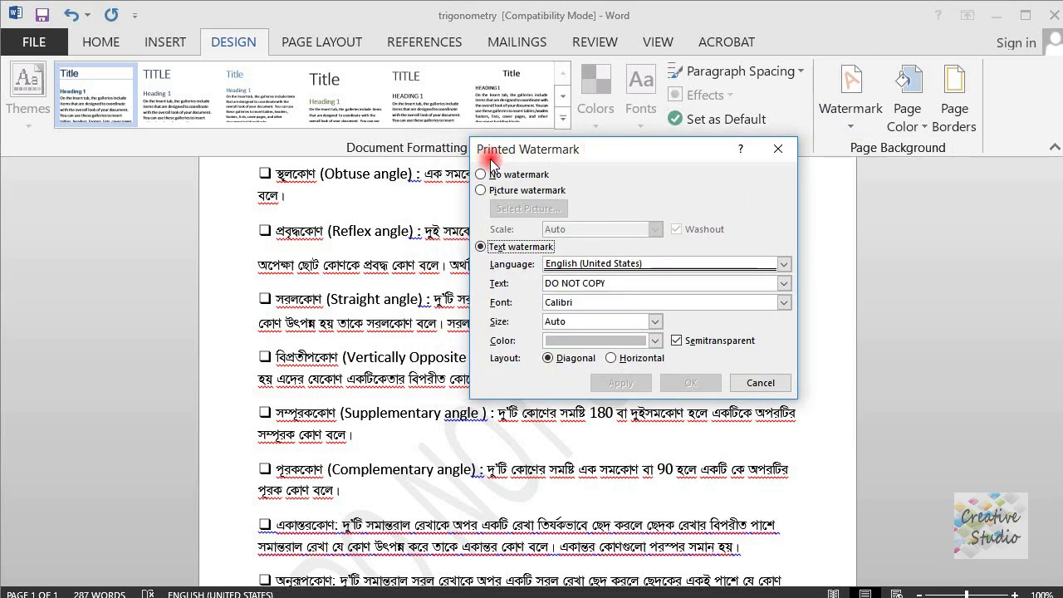
drag(612, 147, 637, 159)
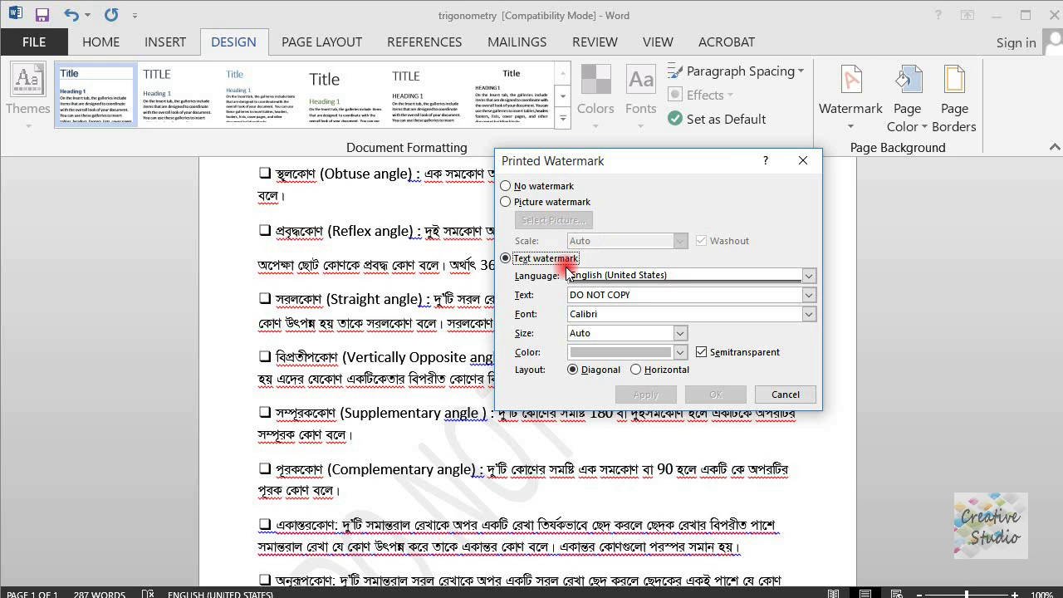
click(506, 201)
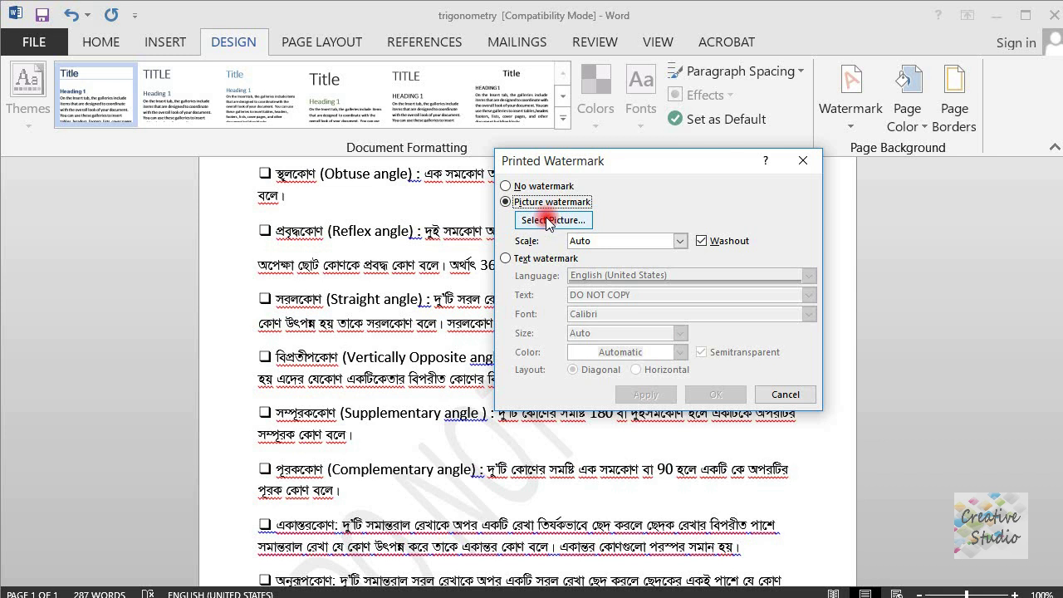
click(507, 259)
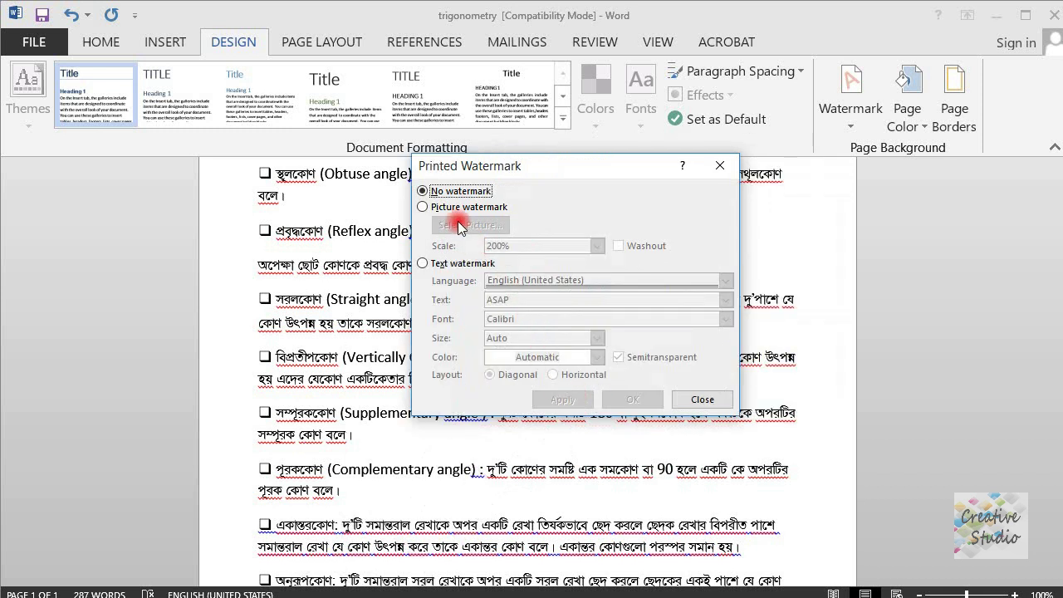
- Apply the picture 01.jpg from the local Pictures folder as a picture watermark
click(424, 207)
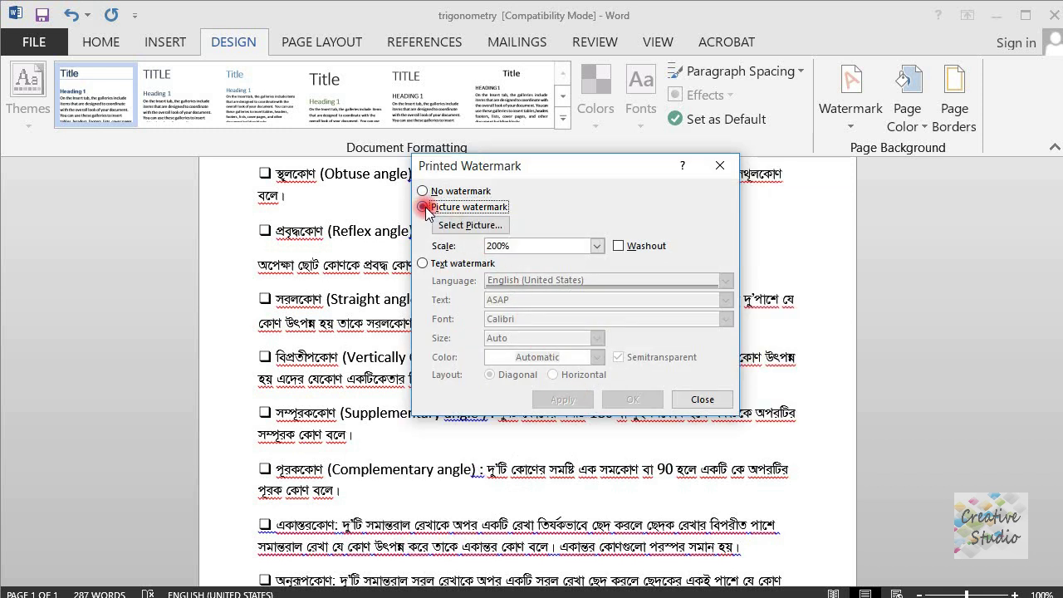
drag(519, 168, 464, 147)
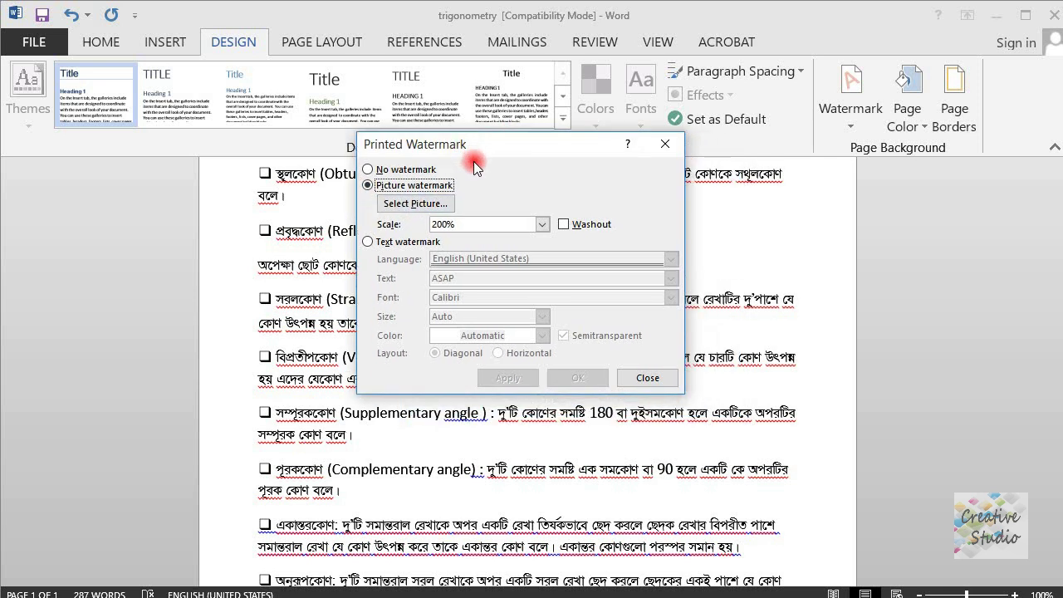
click(399, 203)
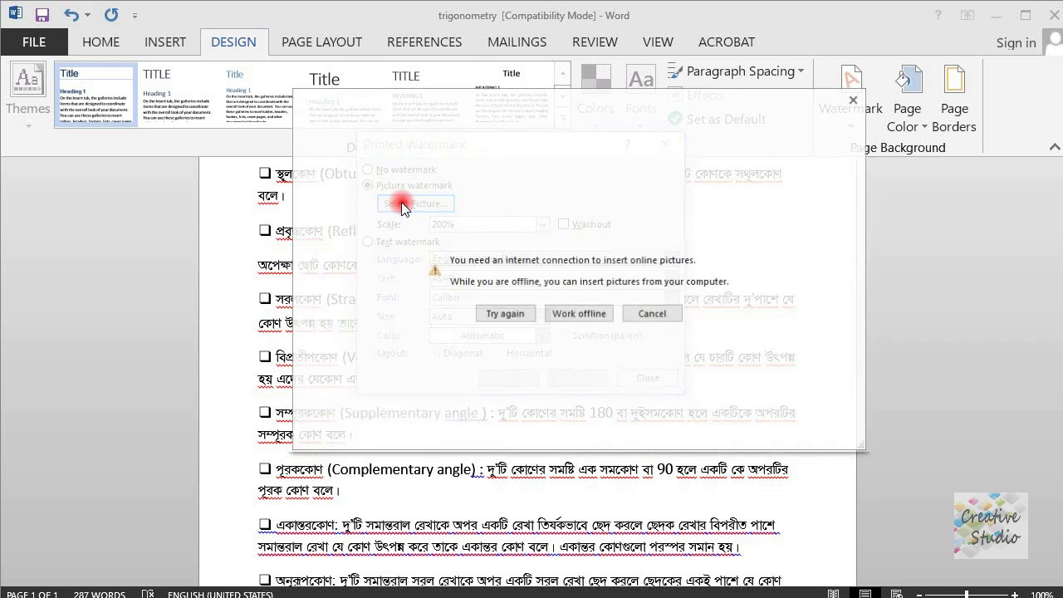
click(577, 316)
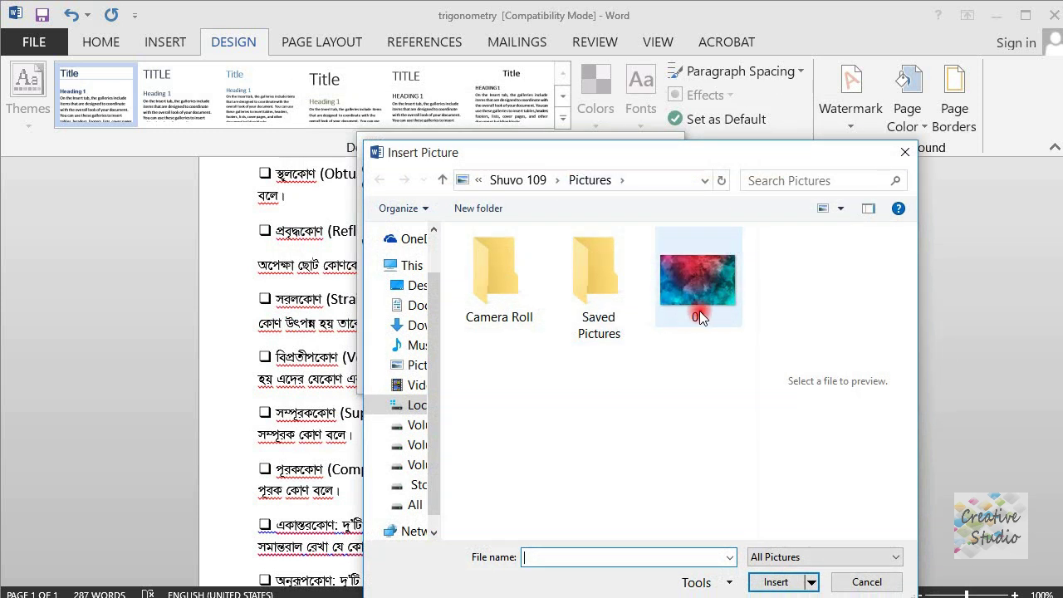
click(701, 310)
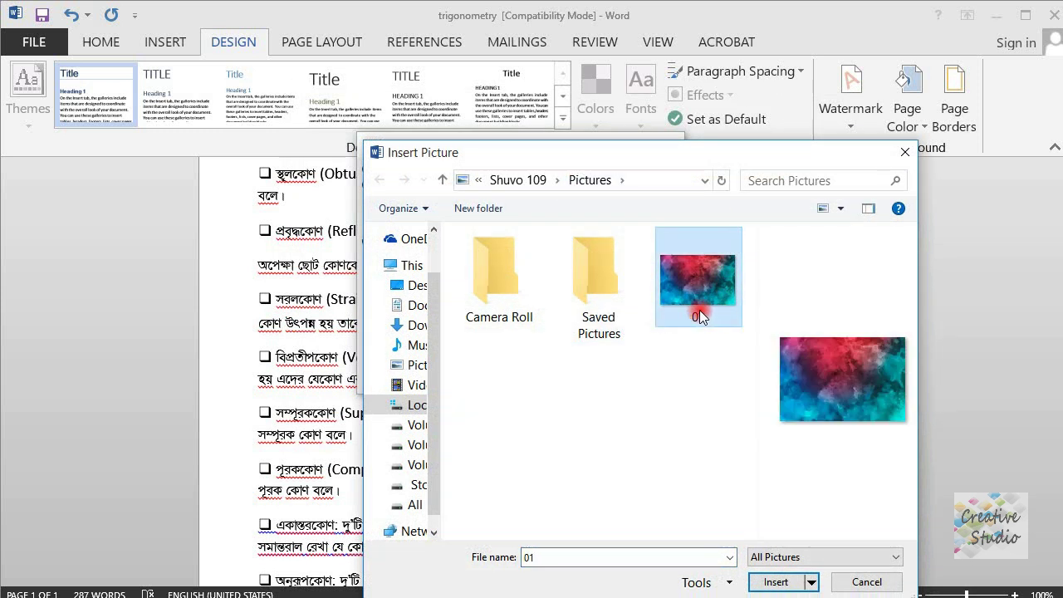
click(772, 580)
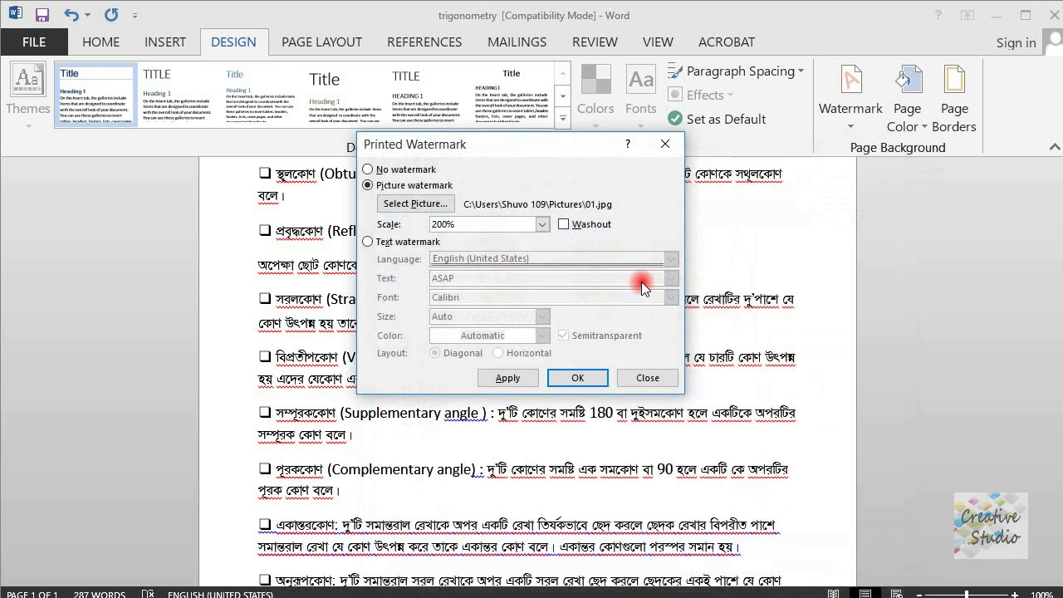
drag(482, 141, 658, 145)
click(694, 385)
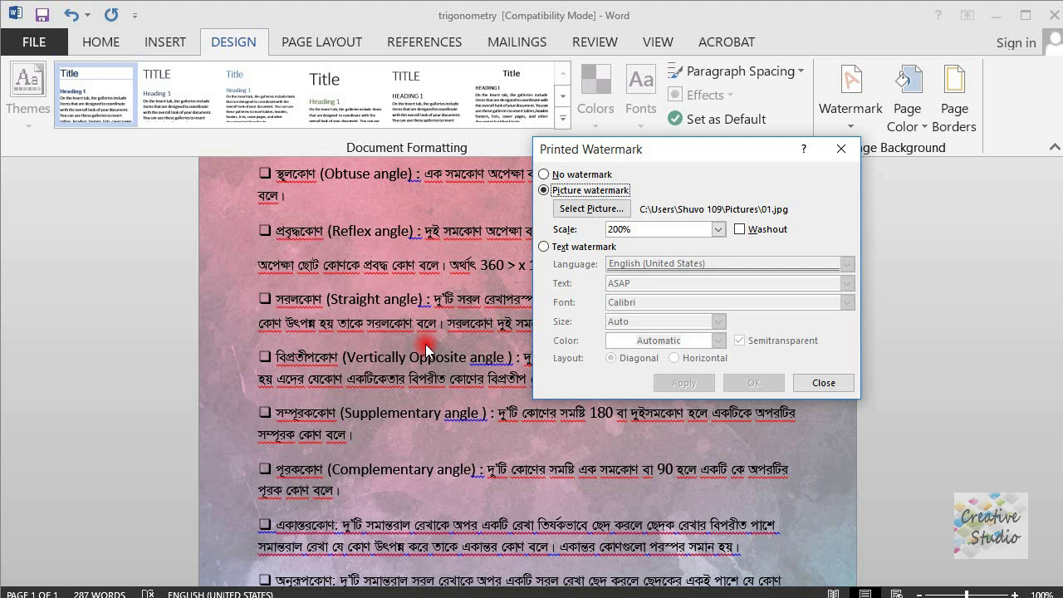
- Turn on Washout for the picture watermark and apply it to the document
drag(672, 143, 634, 144)
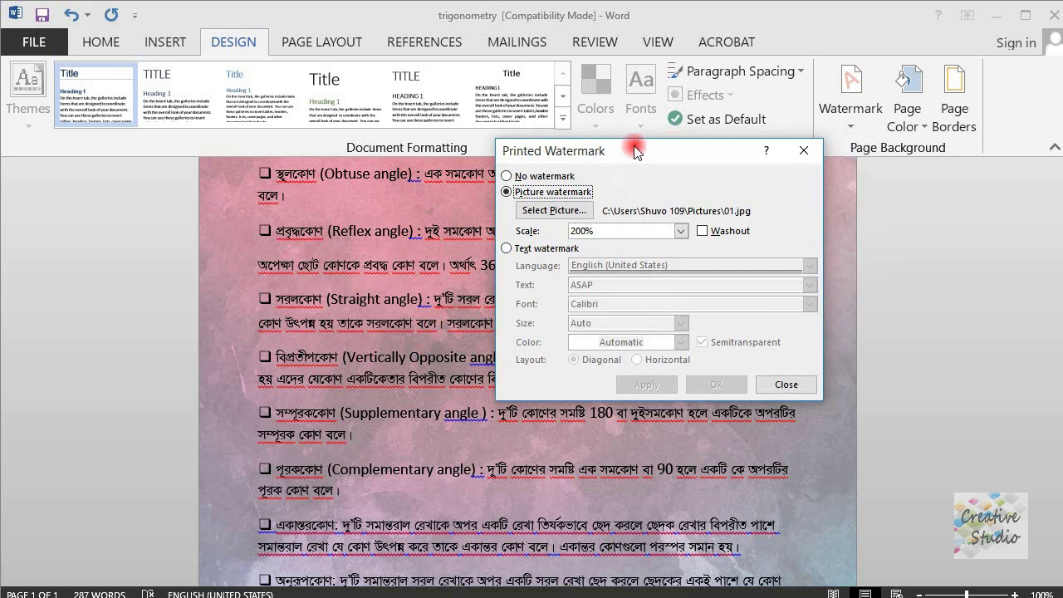
click(702, 230)
click(643, 384)
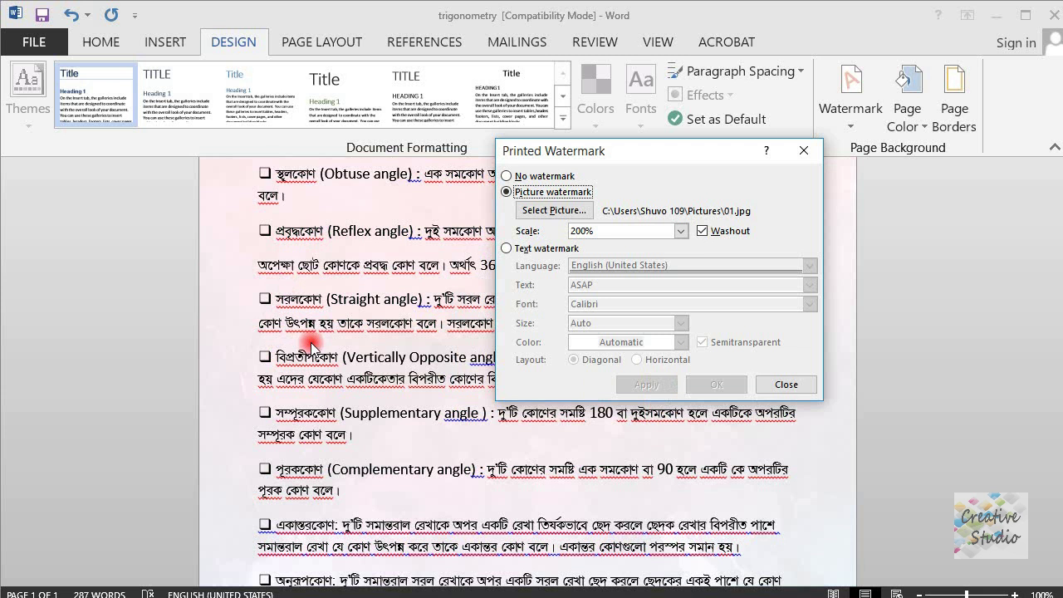
drag(542, 157, 548, 162)
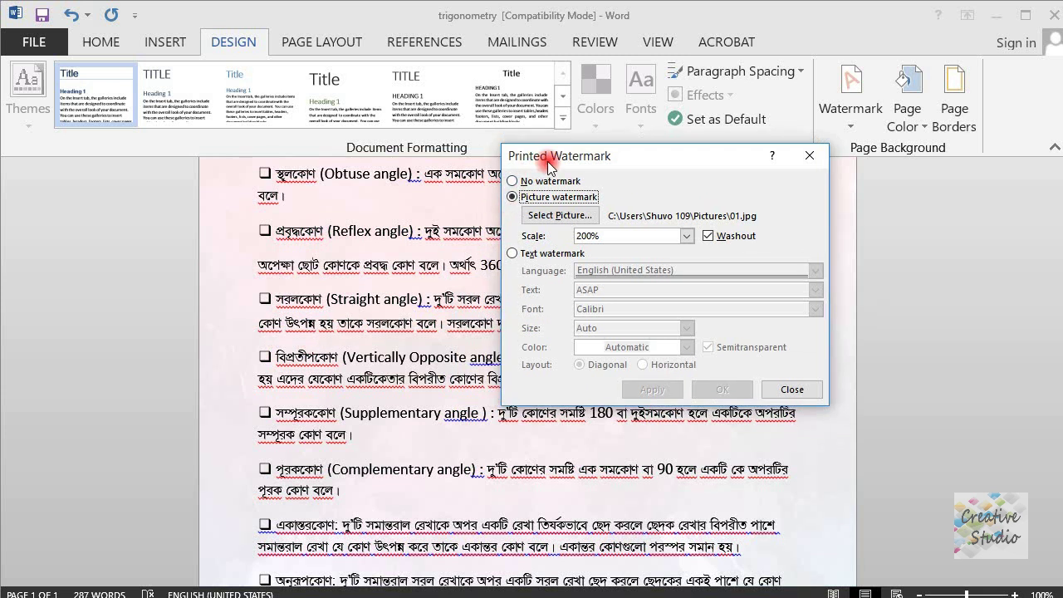
- Apply the picture watermark without Washout, and reduce its scale to 100%
click(707, 235)
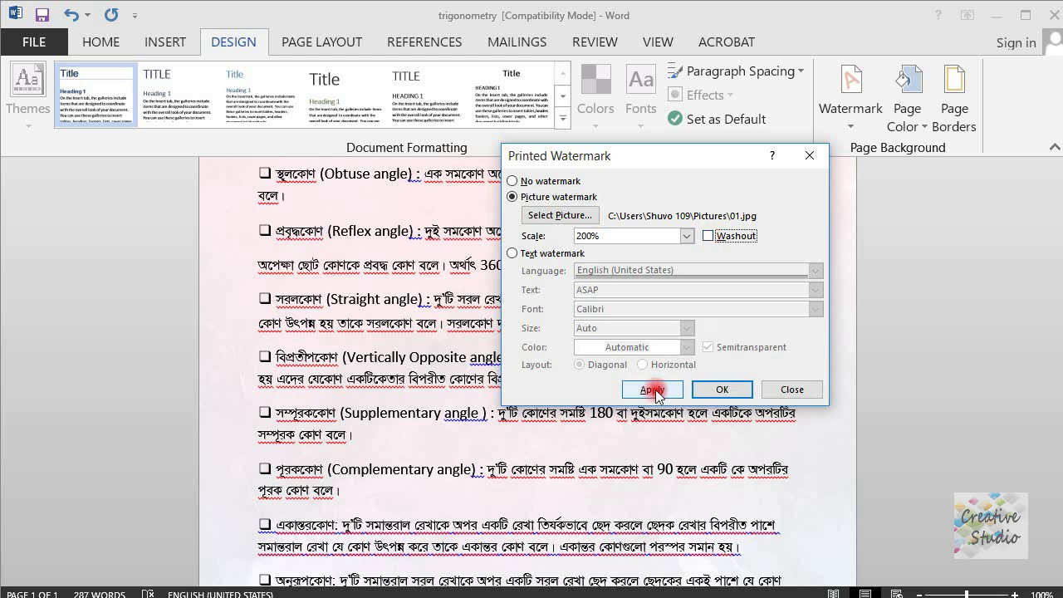
click(653, 390)
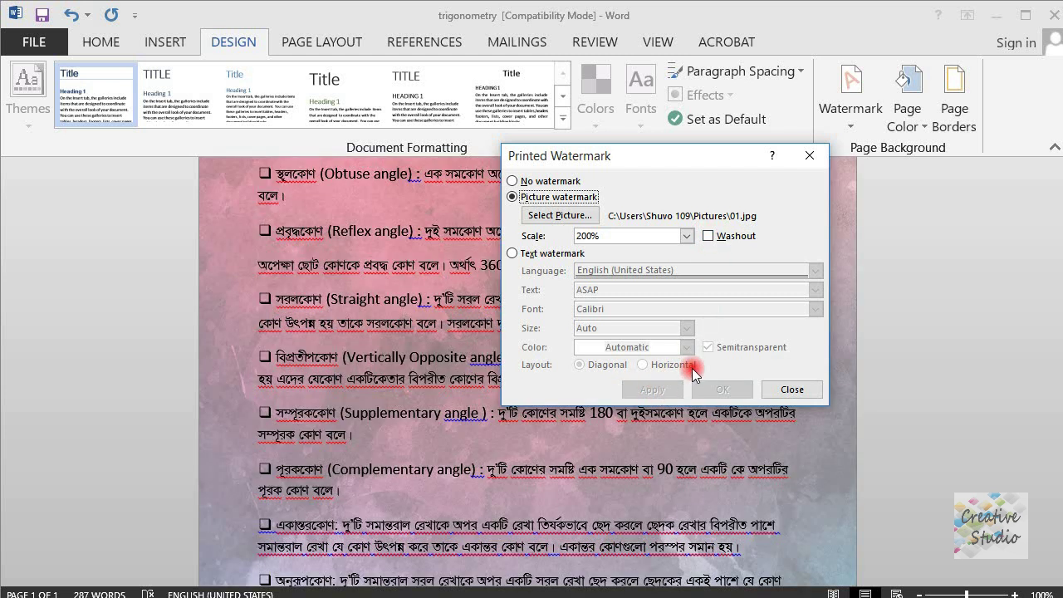
click(690, 237)
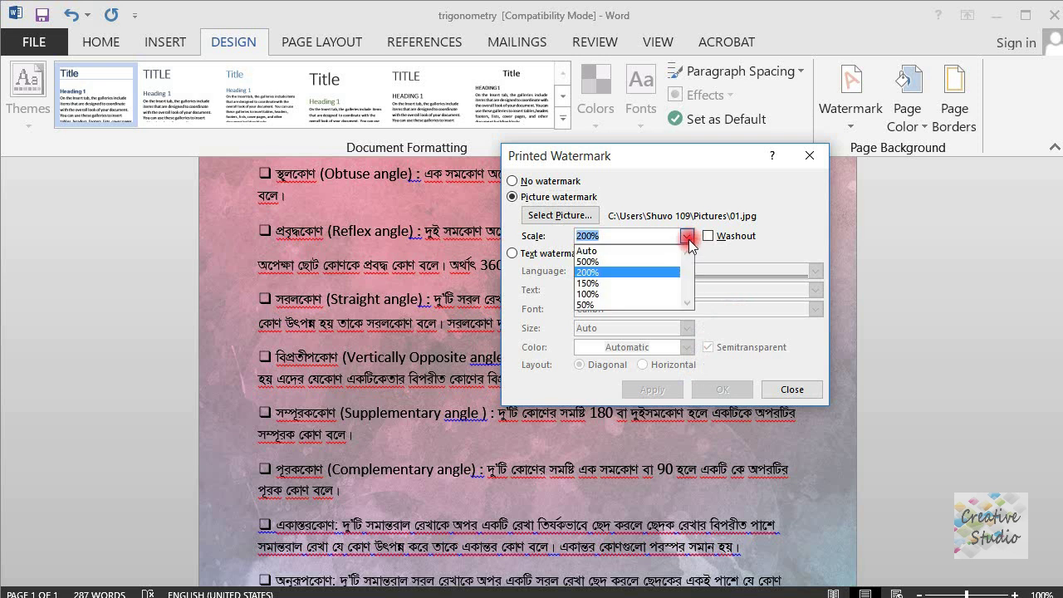
click(630, 294)
click(661, 390)
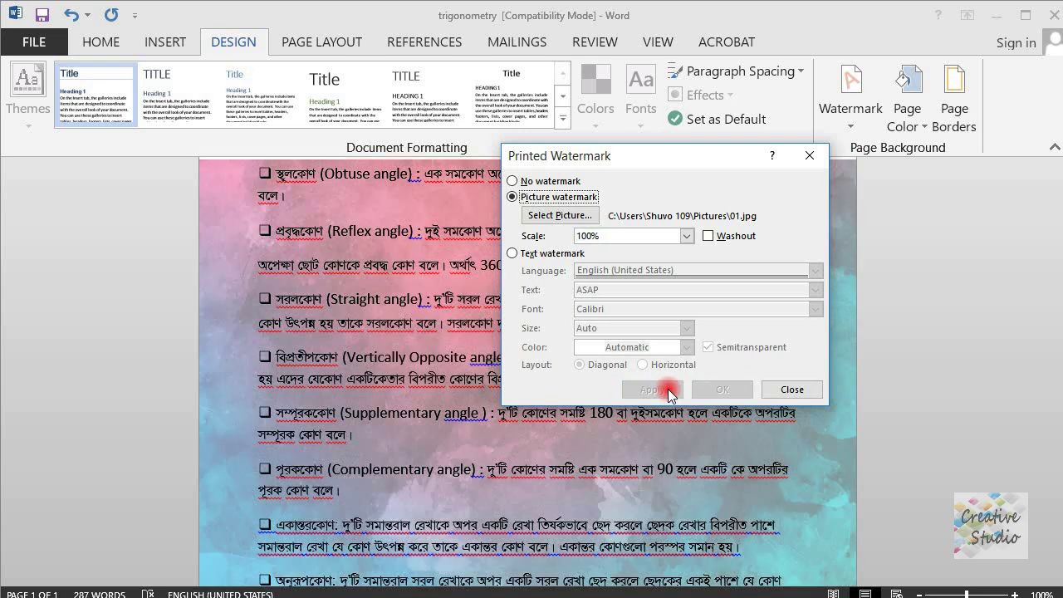
- Set the picture watermark's scale to 50% and apply it to the document
click(685, 236)
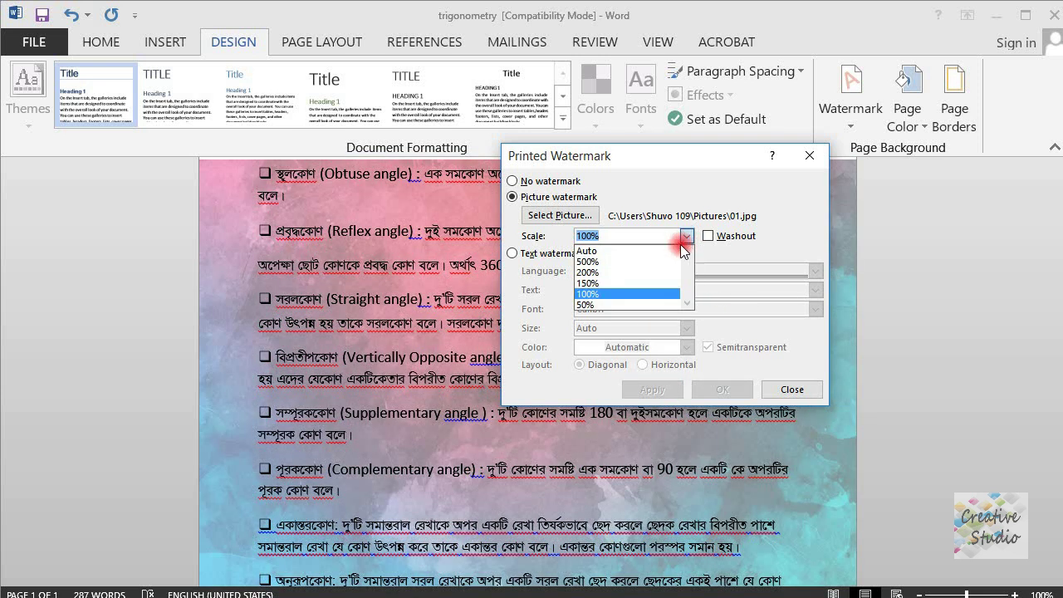
click(639, 309)
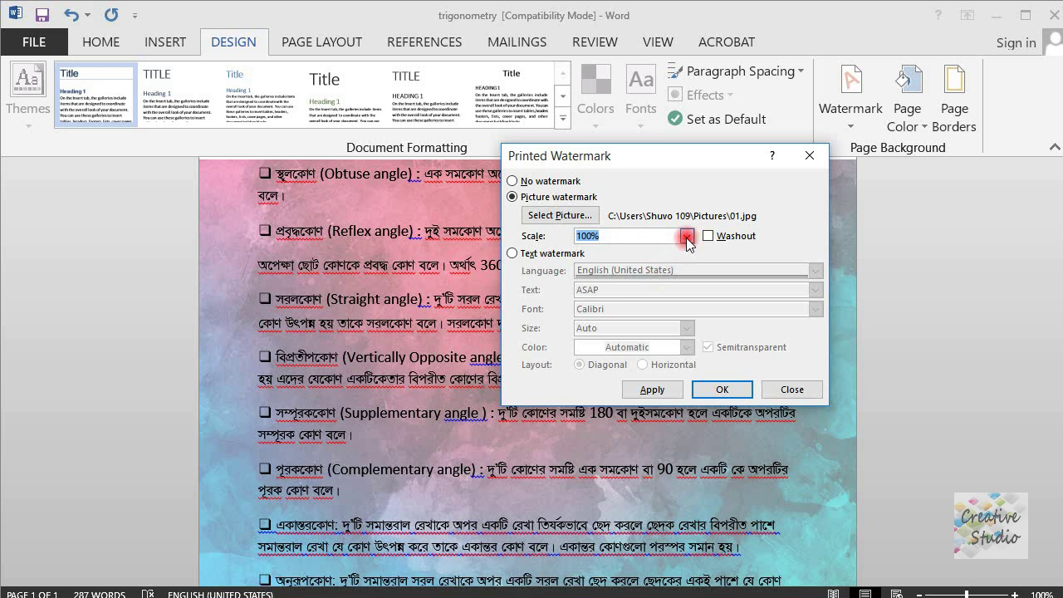
click(686, 237)
click(633, 309)
click(660, 392)
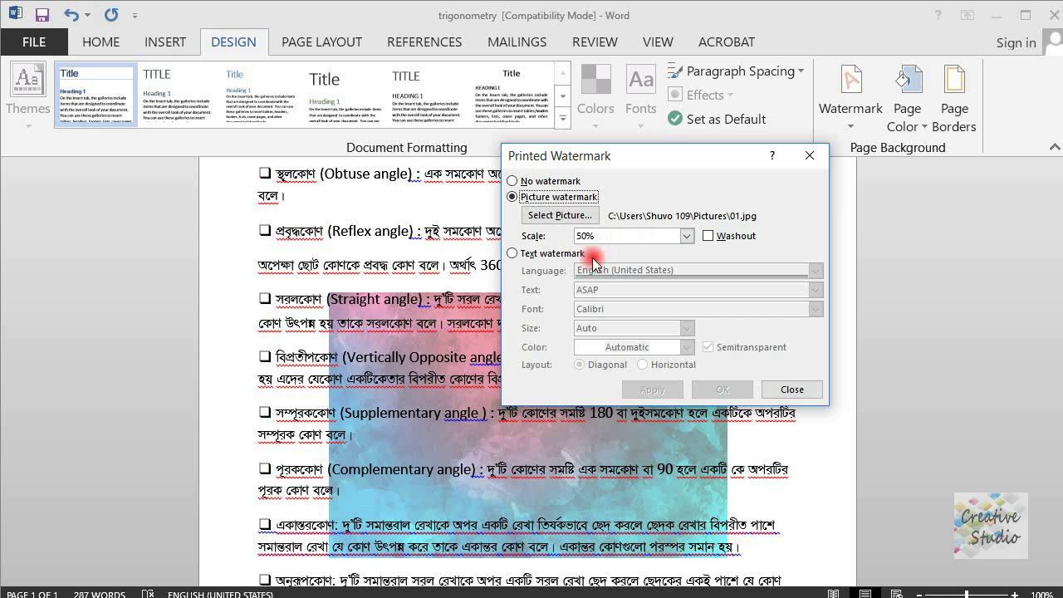
- Enlarge the picture watermark to a scale of 500% and apply the change
click(686, 237)
click(646, 262)
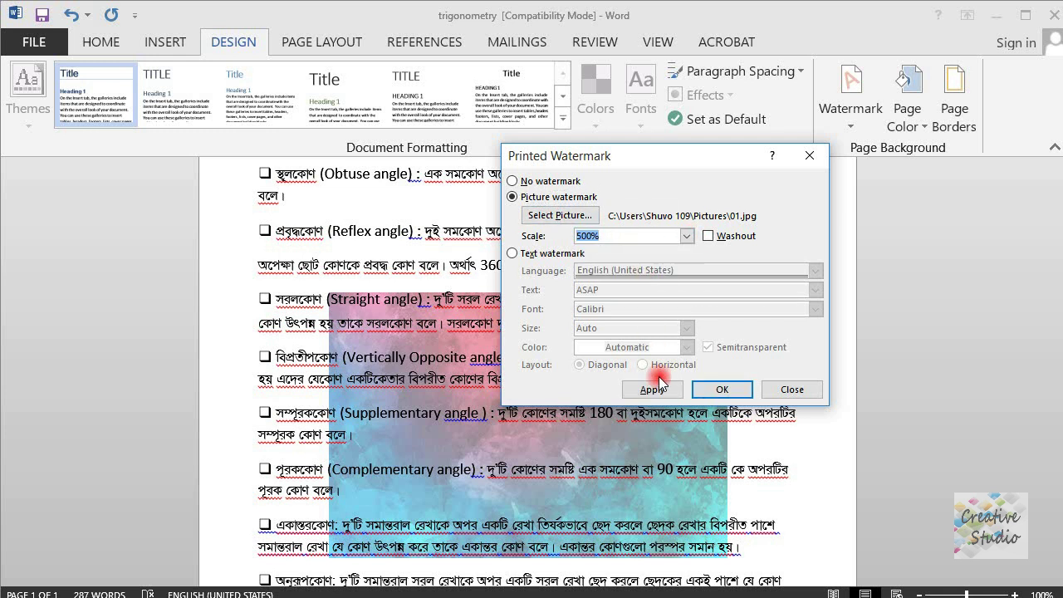
click(654, 390)
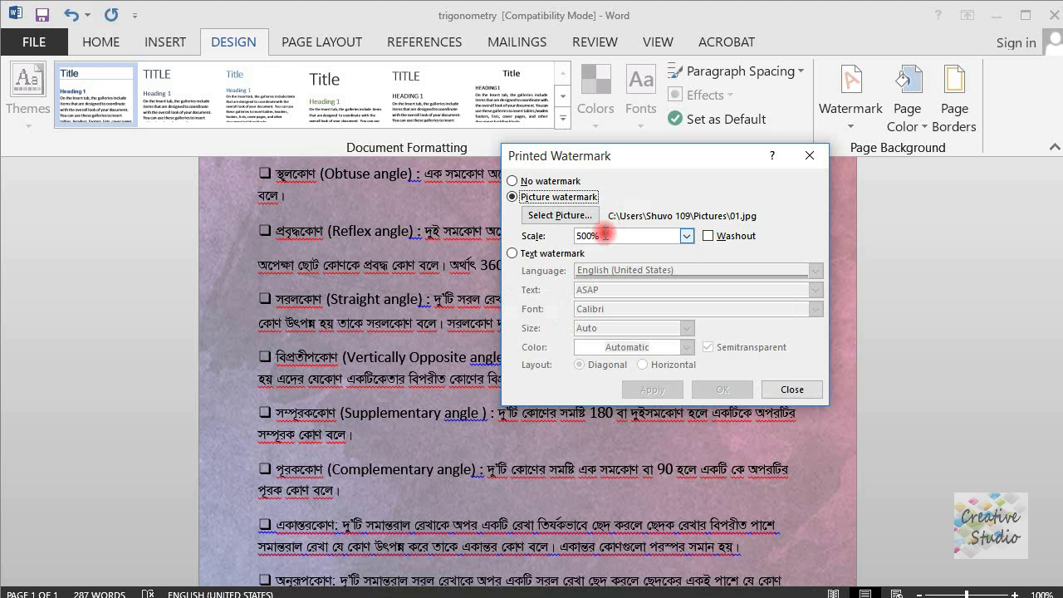
- Replace the picture watermark with the diagonal semitransparent text watermark ASAP in Calibri, and check it across the page
click(510, 253)
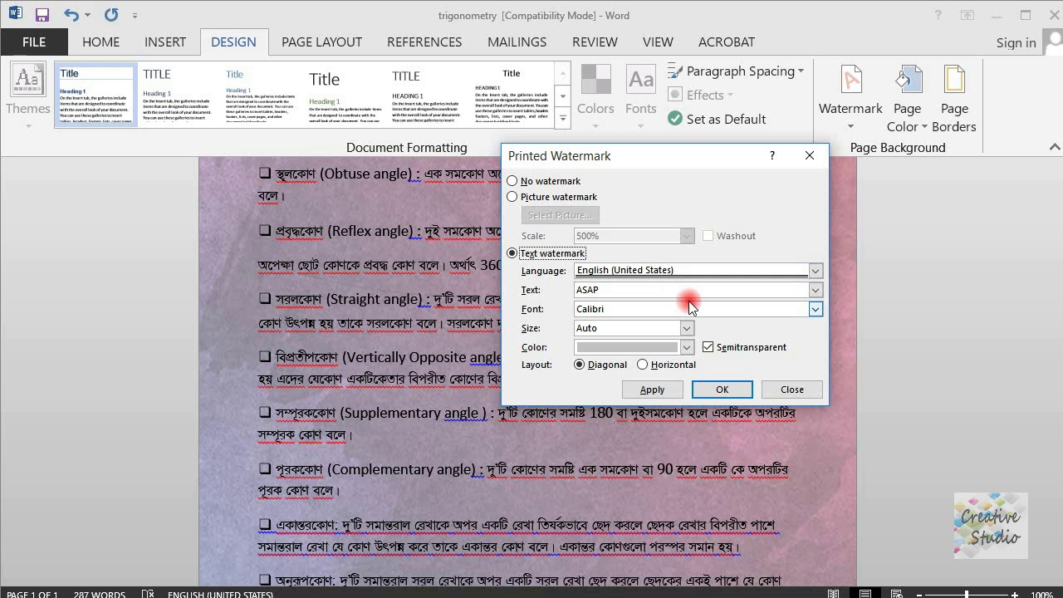
click(720, 391)
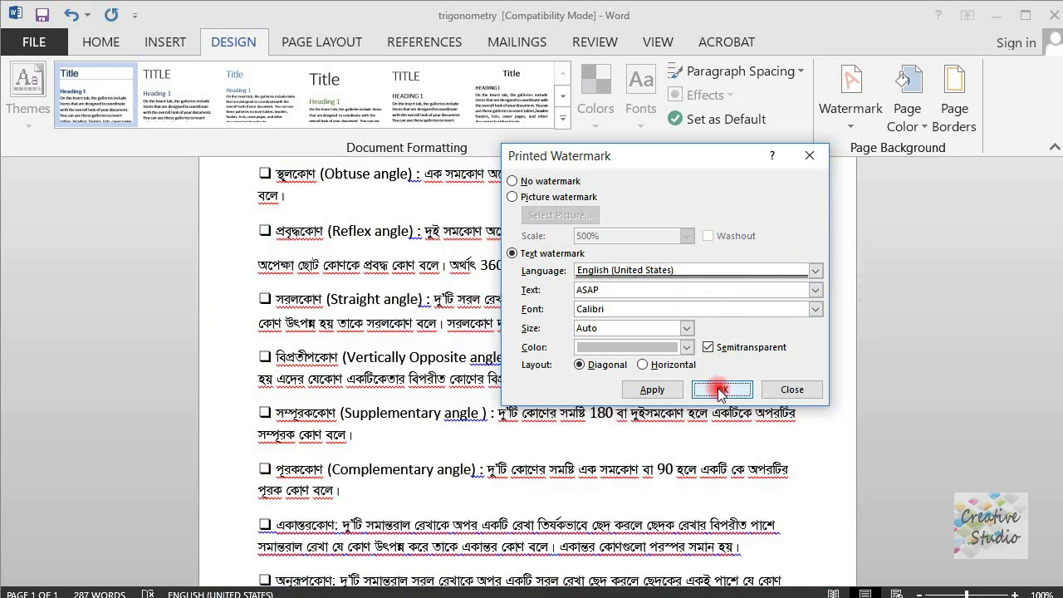
scroll(618, 320, up, 3)
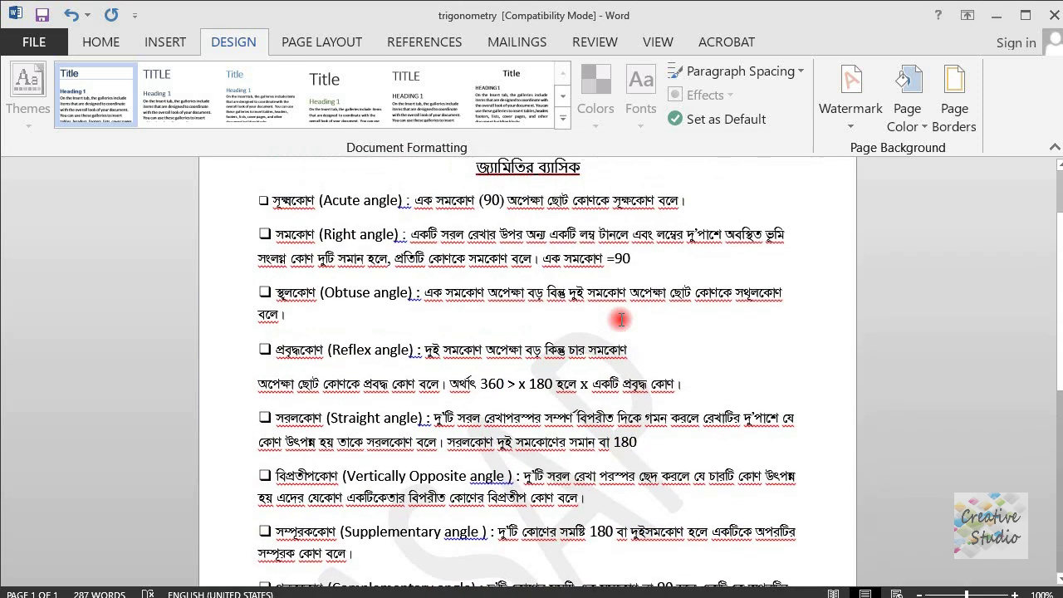
scroll(620, 319, up, 1)
scroll(625, 320, down, 2)
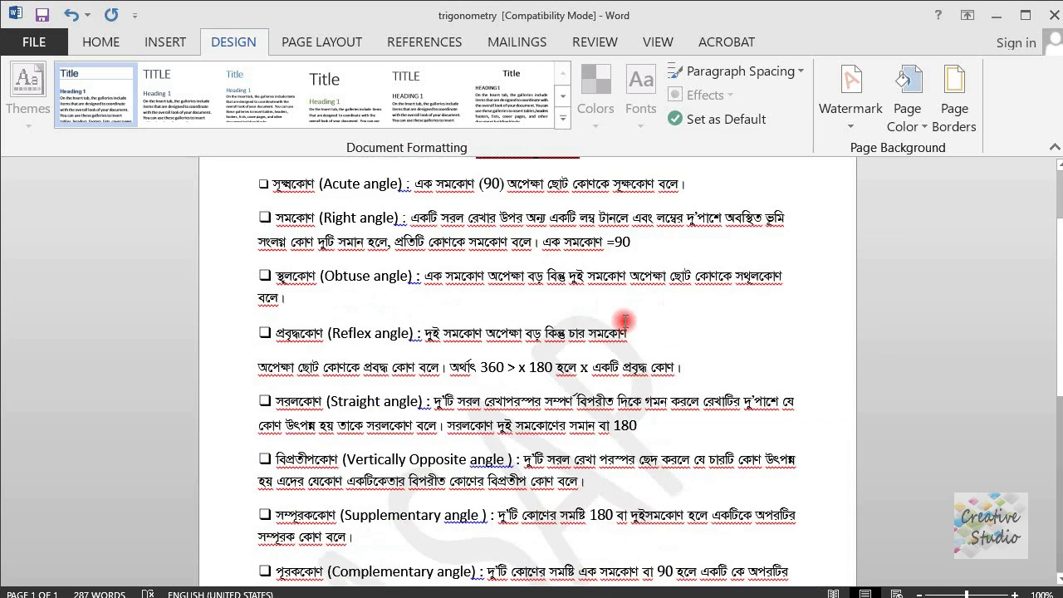
scroll(624, 320, down, 1)
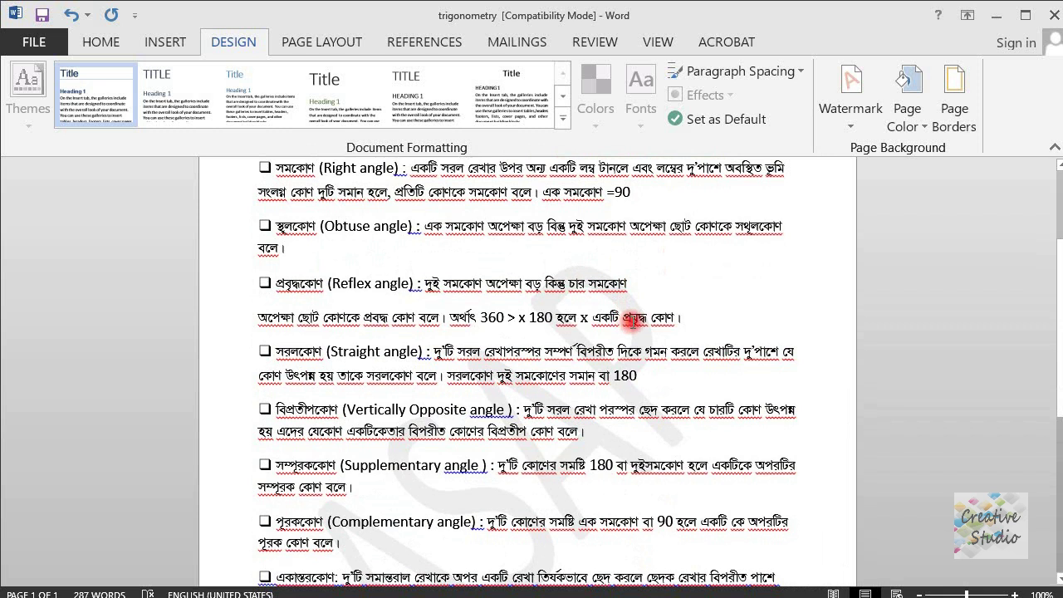
scroll(631, 319, down, 4)
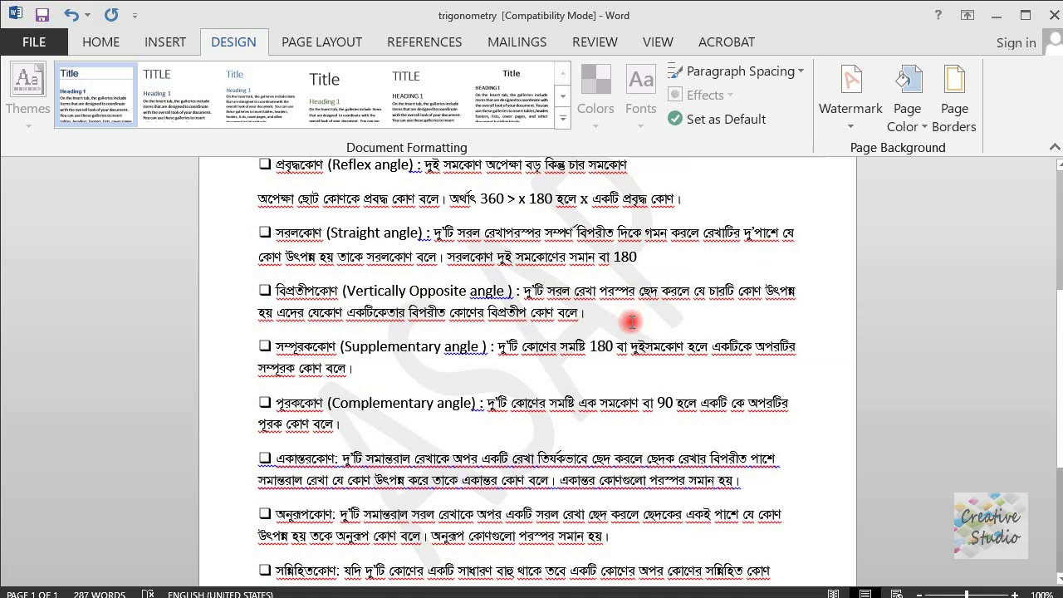
scroll(636, 327, up, 3)
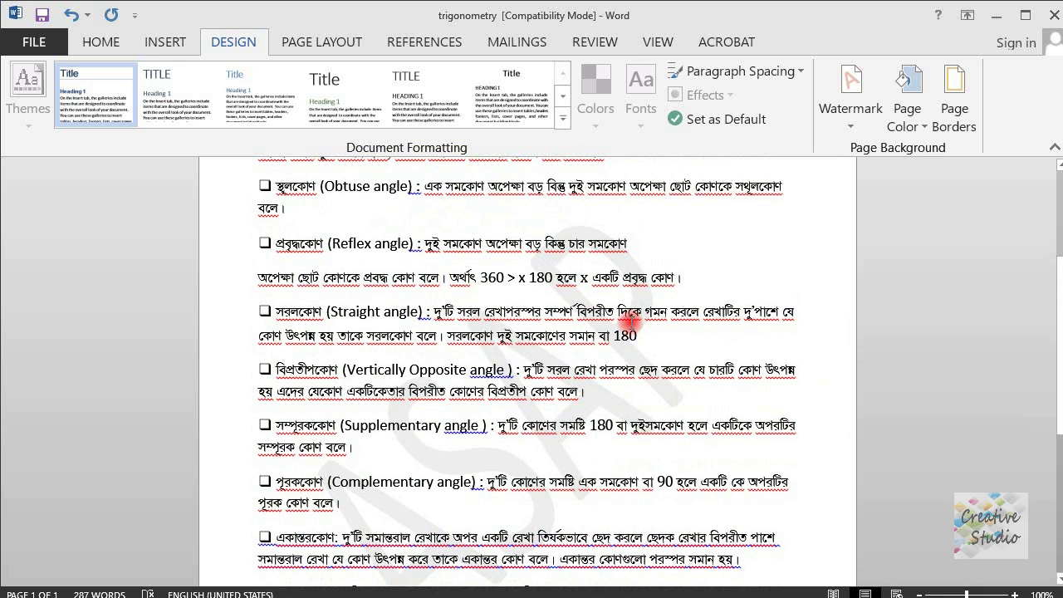